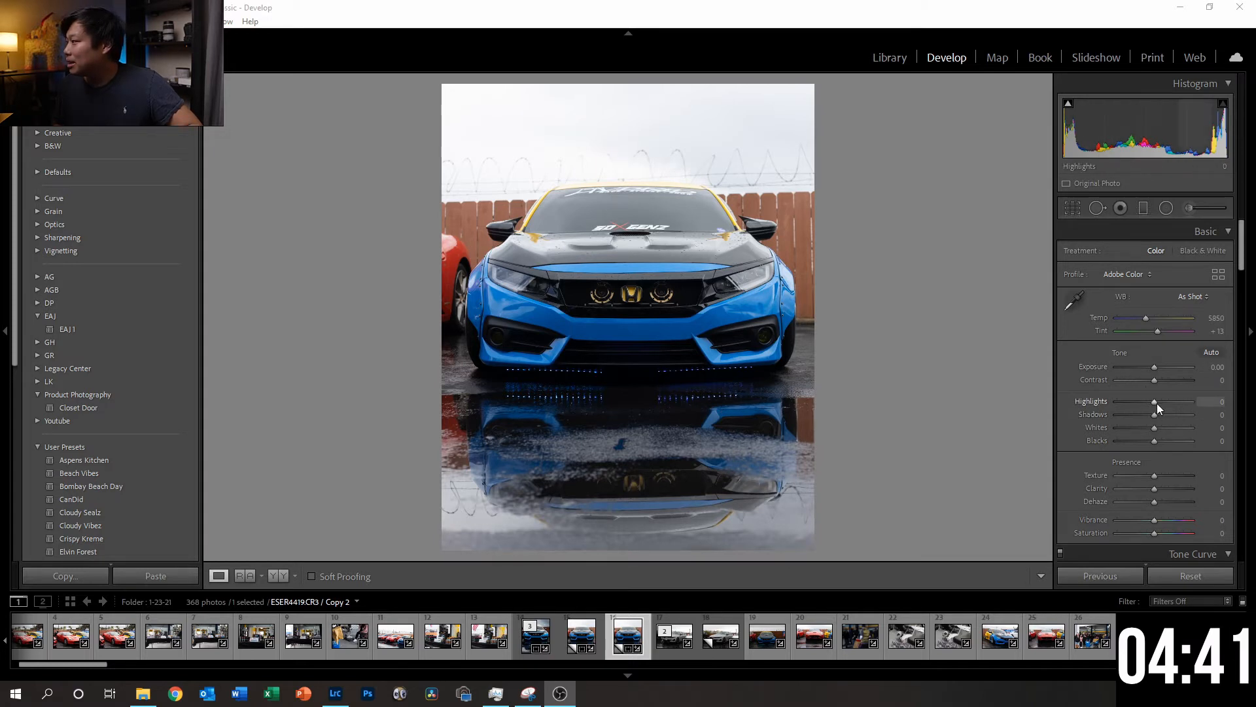
- Set the photo's Highlights to -100, Shadows to -9 and Blacks to -9
left_click_drag(1153, 403, 1082, 407)
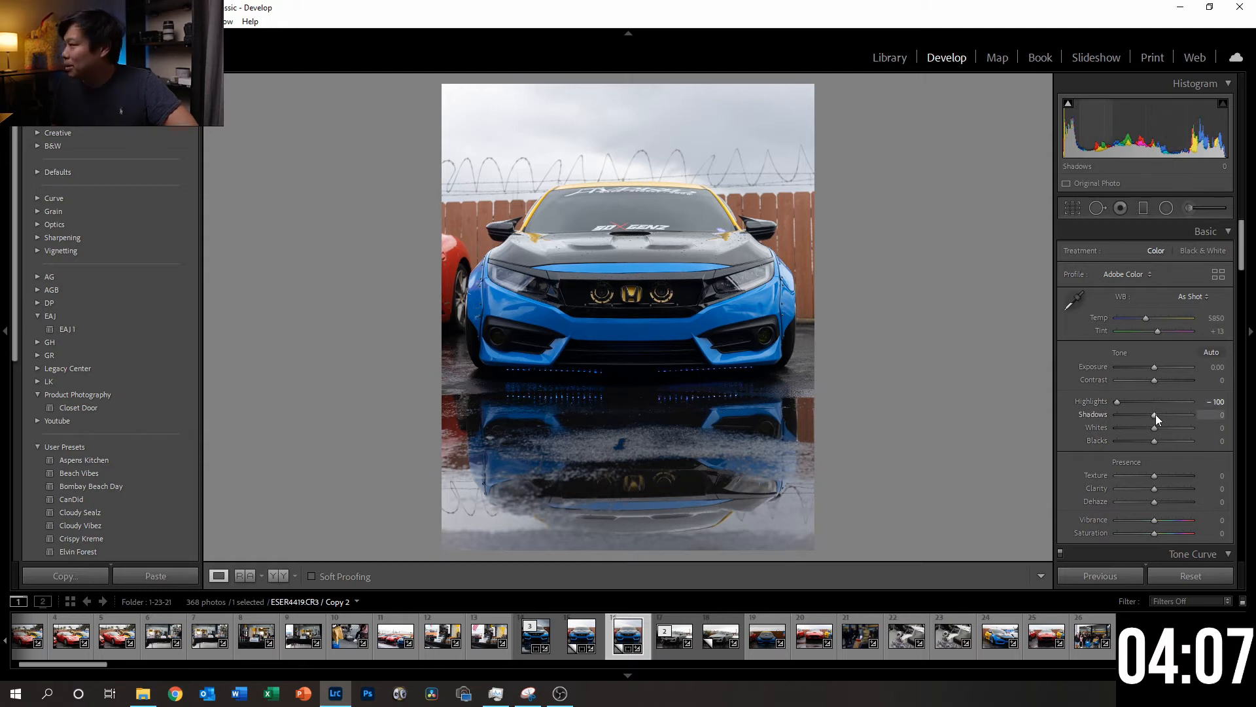
left_click_drag(1156, 414, 1153, 415)
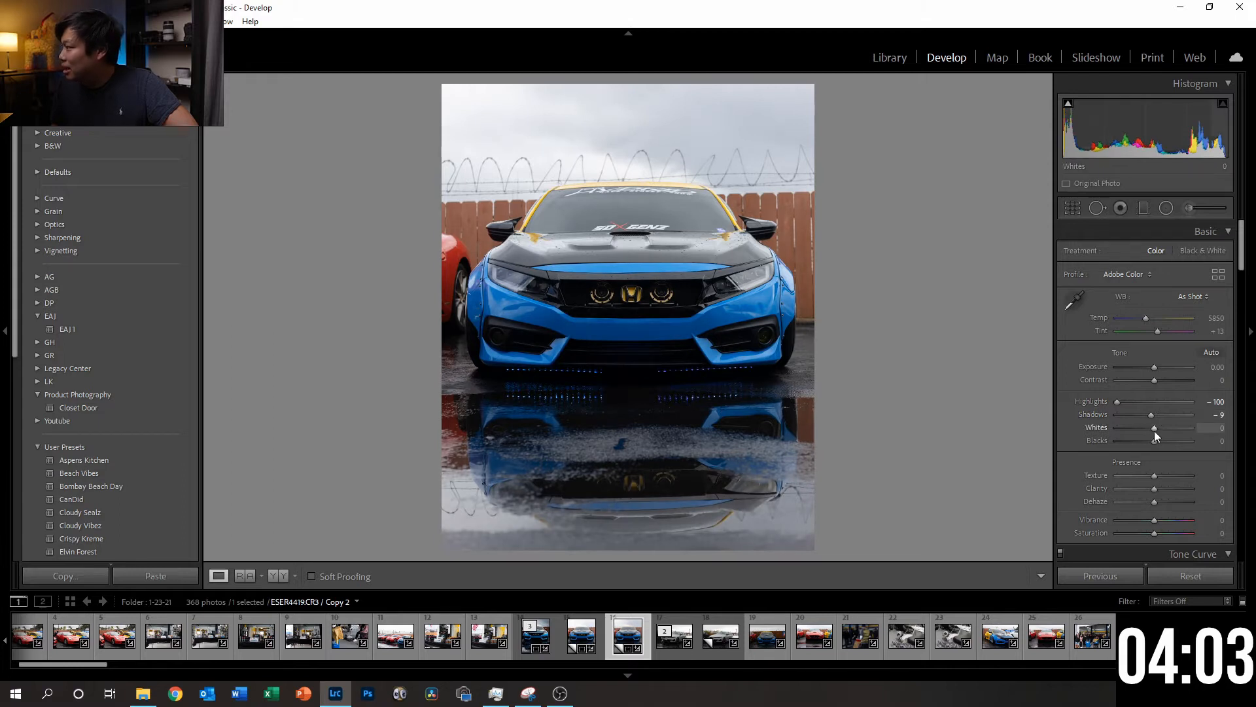
left_click_drag(1155, 442, 1152, 442)
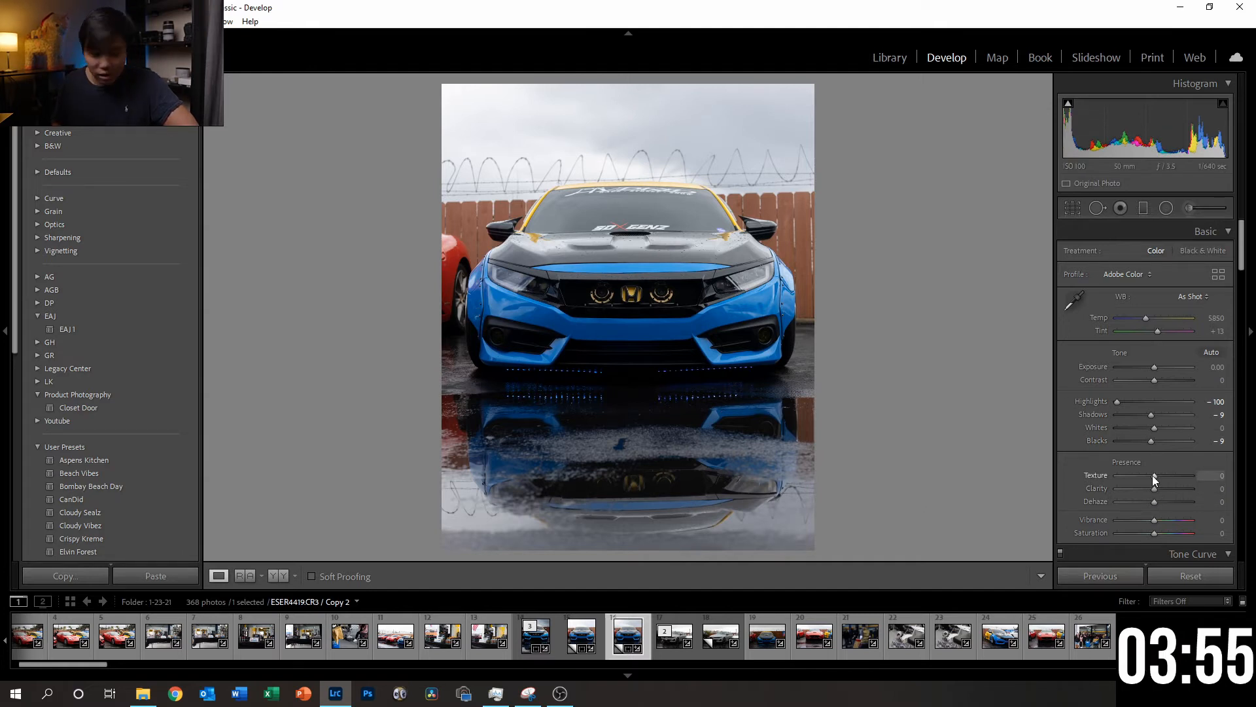
- Set the photo's Texture to +86, Clarity to +67 and Vibrance to -7
left_click_drag(1152, 475, 1184, 488)
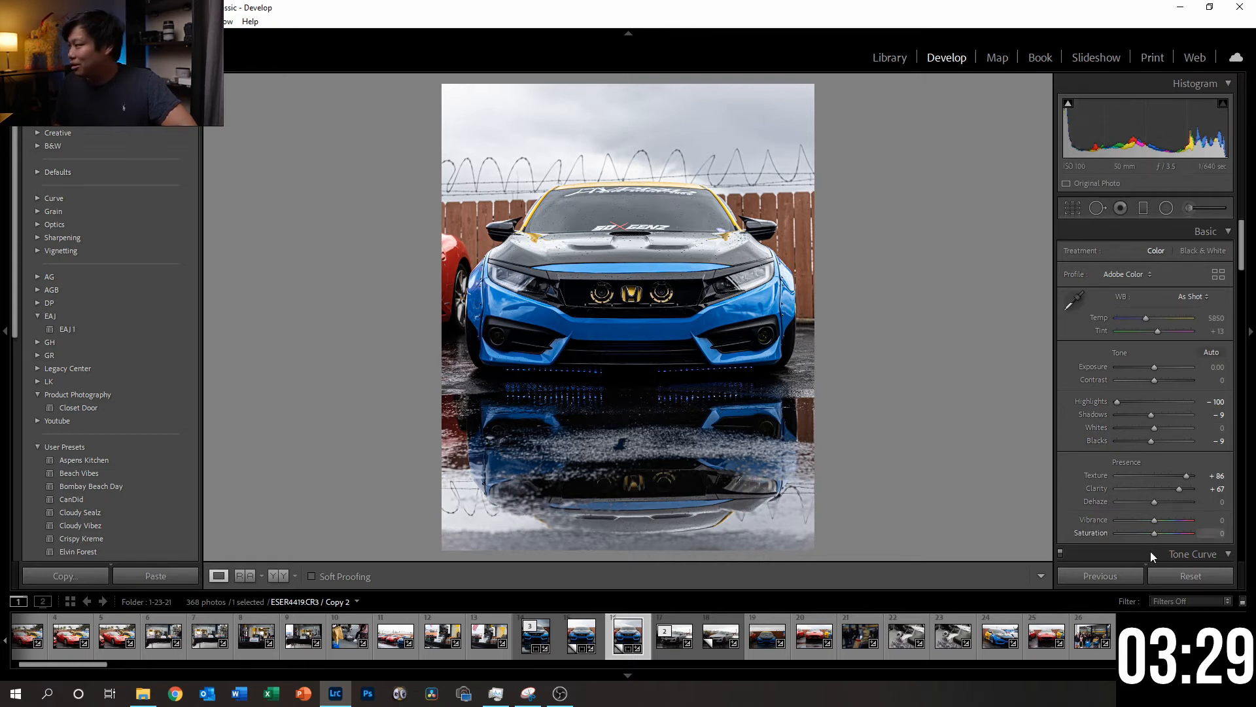
scroll(1156, 521, "down", 2)
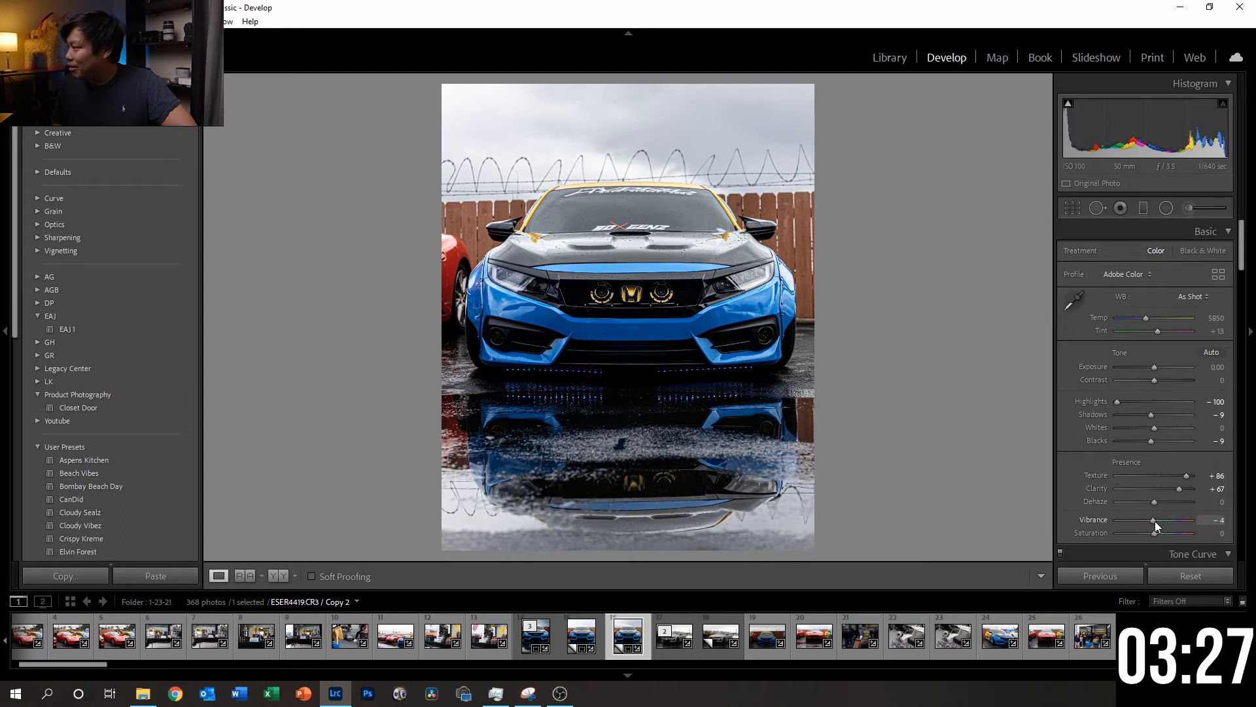
scroll(1153, 521, "up", 2)
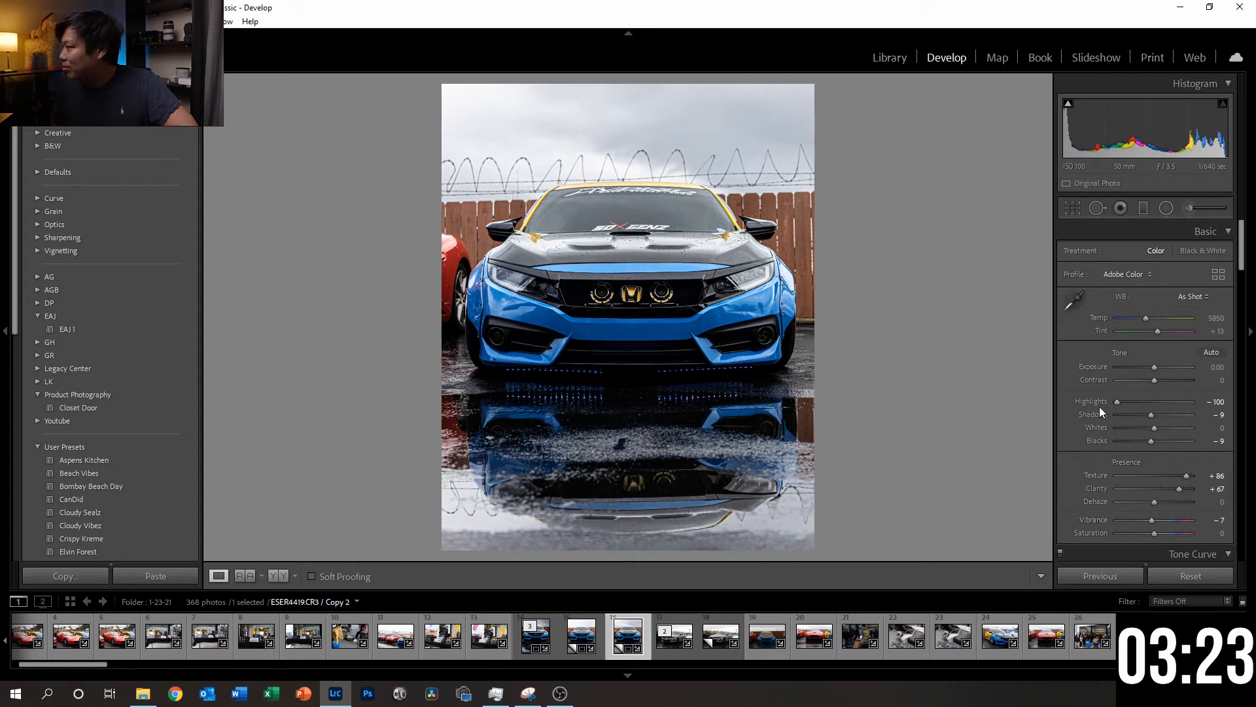
- Sharpen the photo with an Amount of 104 and a Masking value of 36
scroll(1101, 406, "down", 3)
scroll(1112, 338, "down", 2)
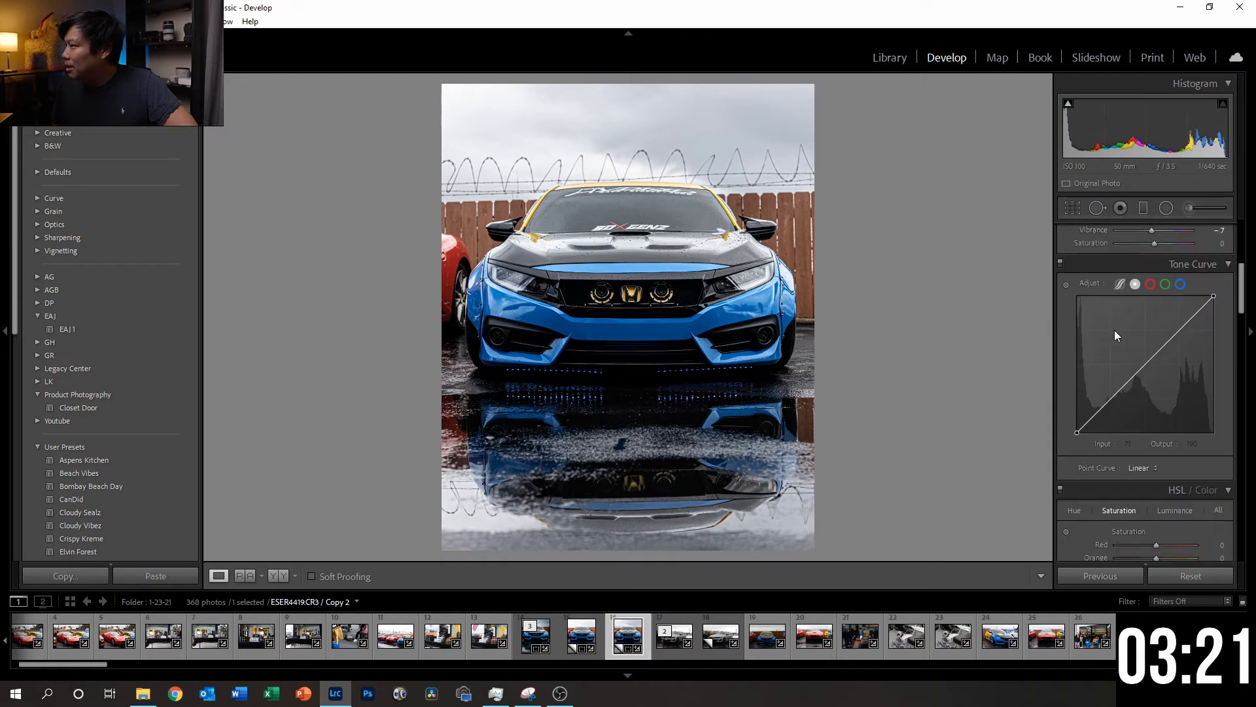
scroll(1098, 361, "down", 2)
scroll(1100, 359, "down", 4)
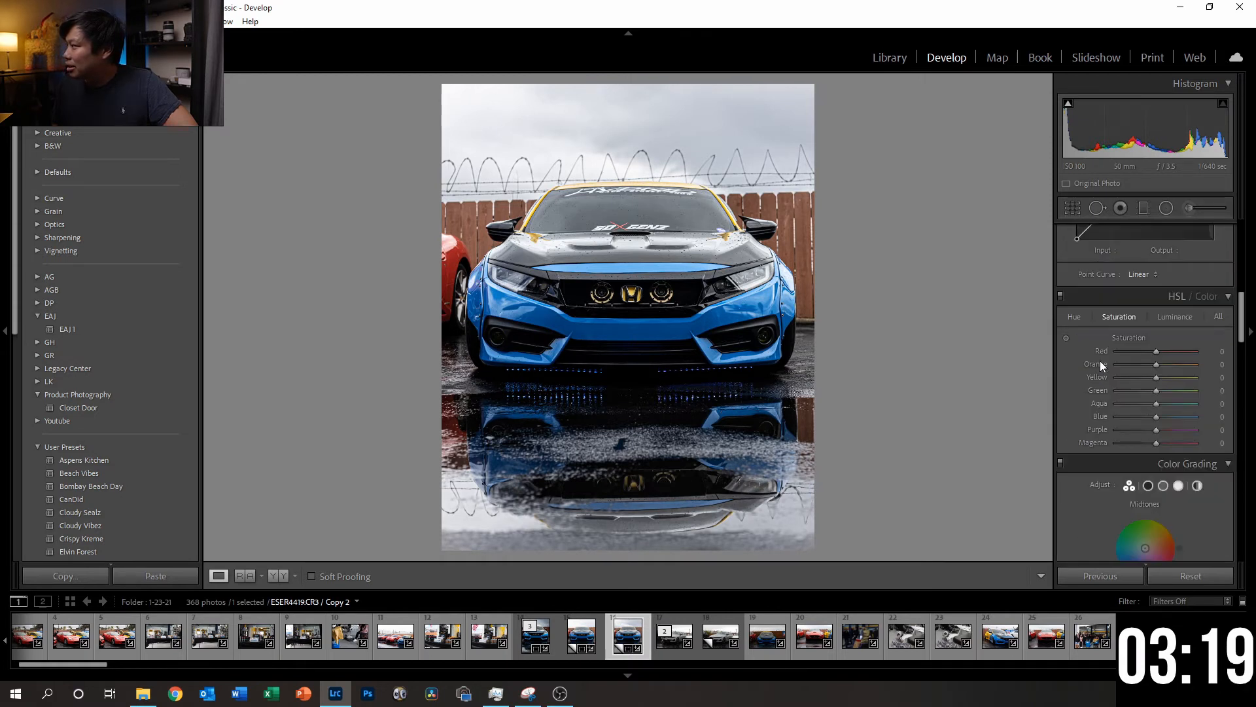
scroll(1101, 361, "down", 1)
scroll(1101, 360, "down", 3)
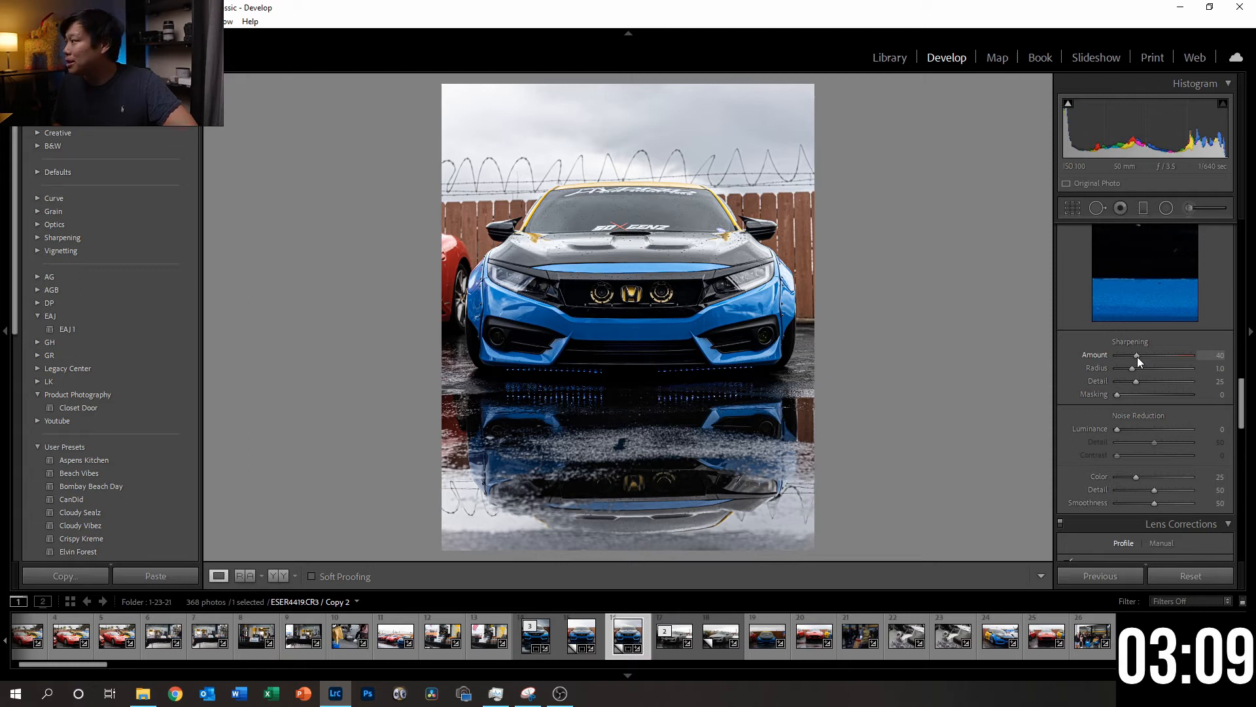
left_click_drag(1138, 356, 1169, 359)
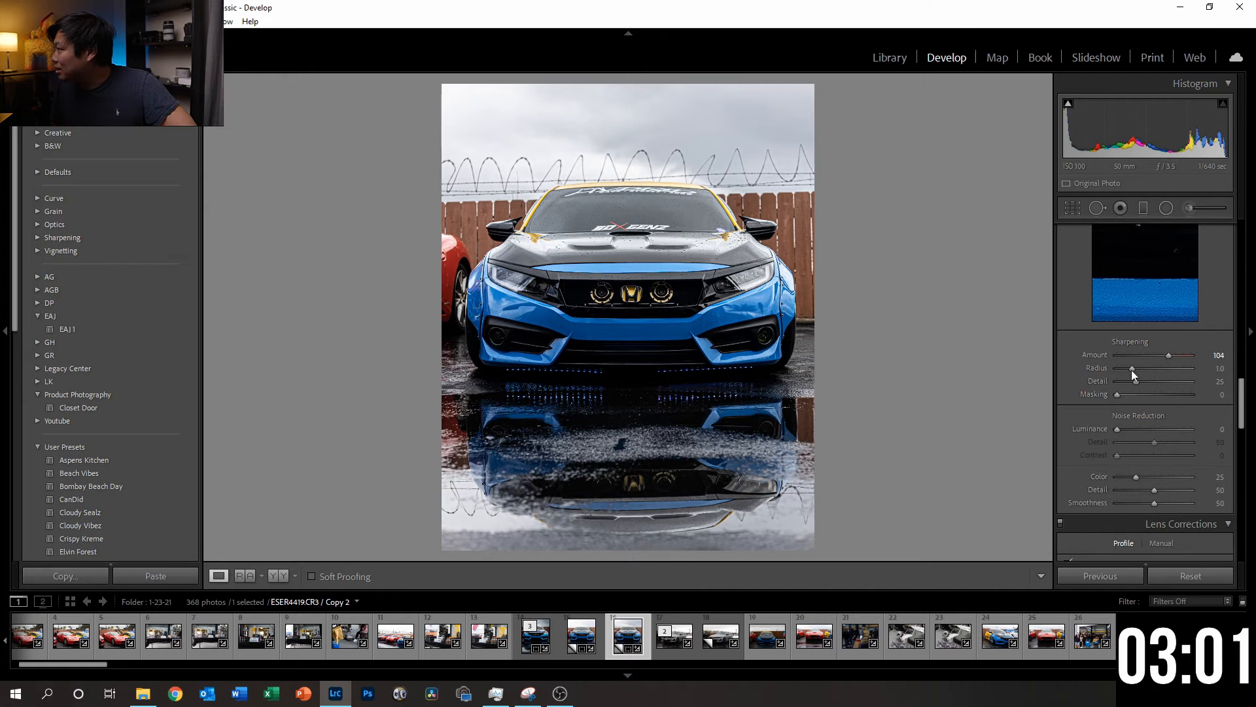
left_click_drag(1117, 393, 1142, 393)
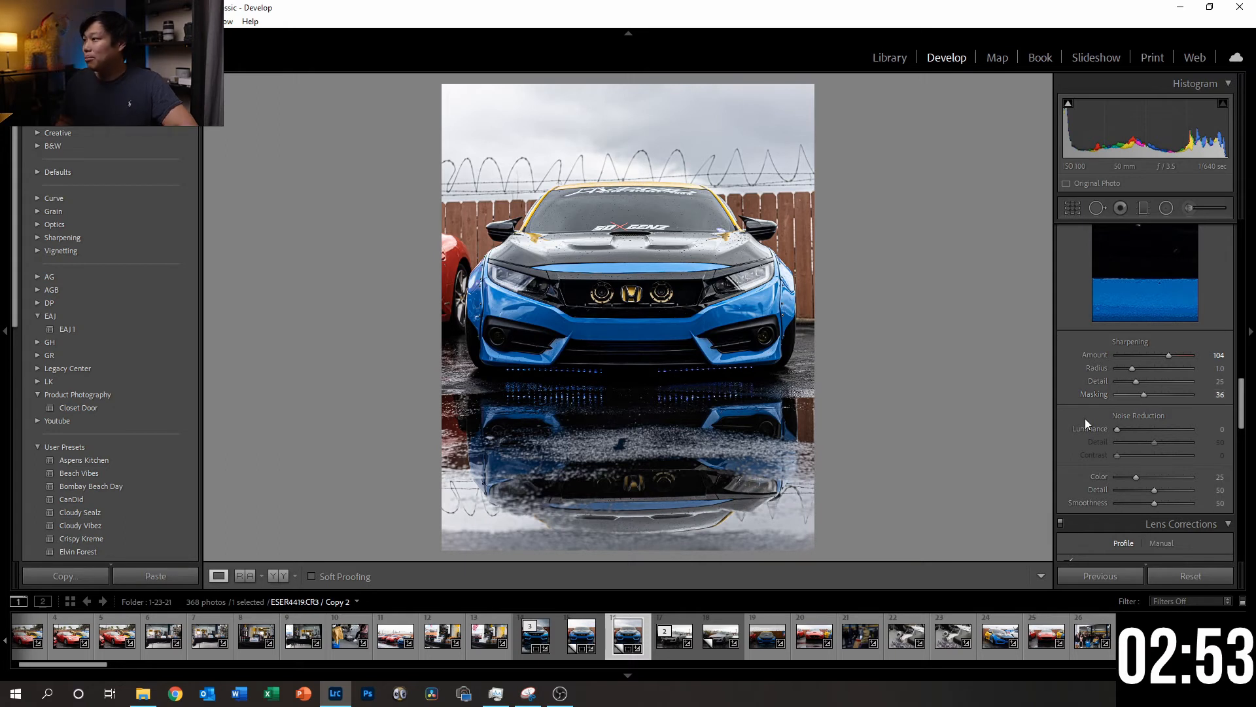
- Calibrate the Blue Primary with a Hue of -19 and a Saturation of +23
scroll(1093, 419, "down", 3)
scroll(1094, 418, "down", 10)
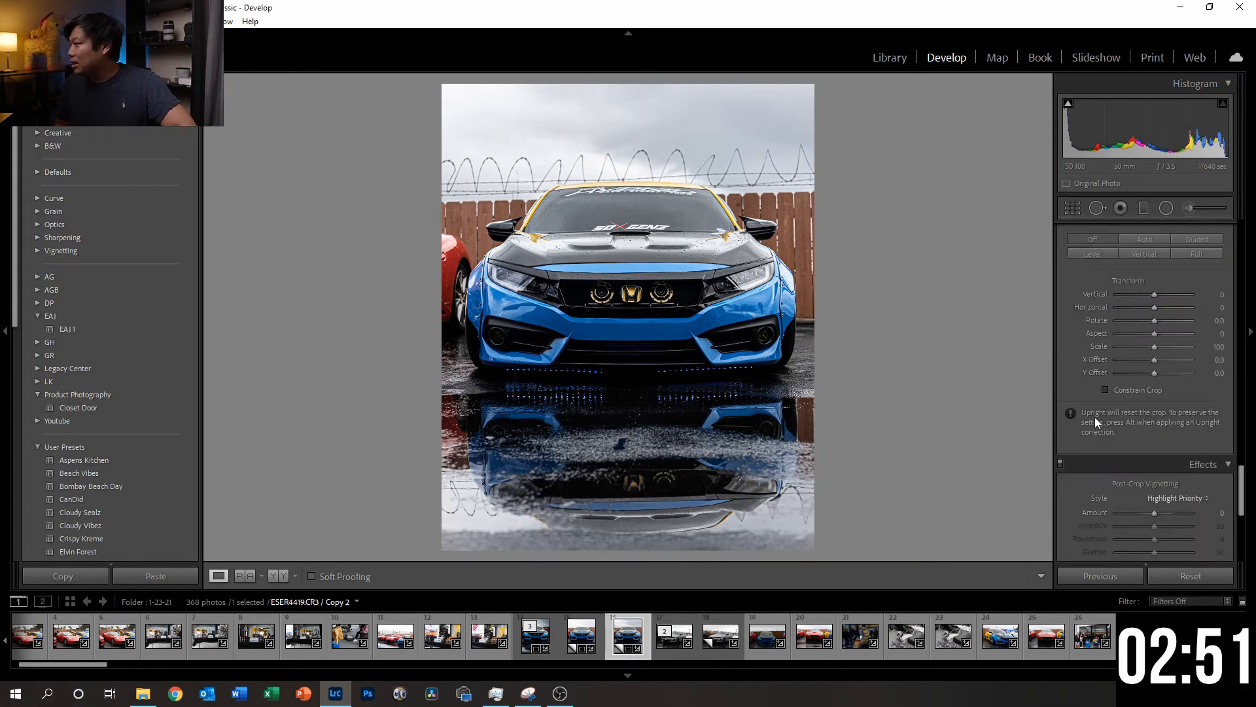
scroll(1096, 419, "down", 2)
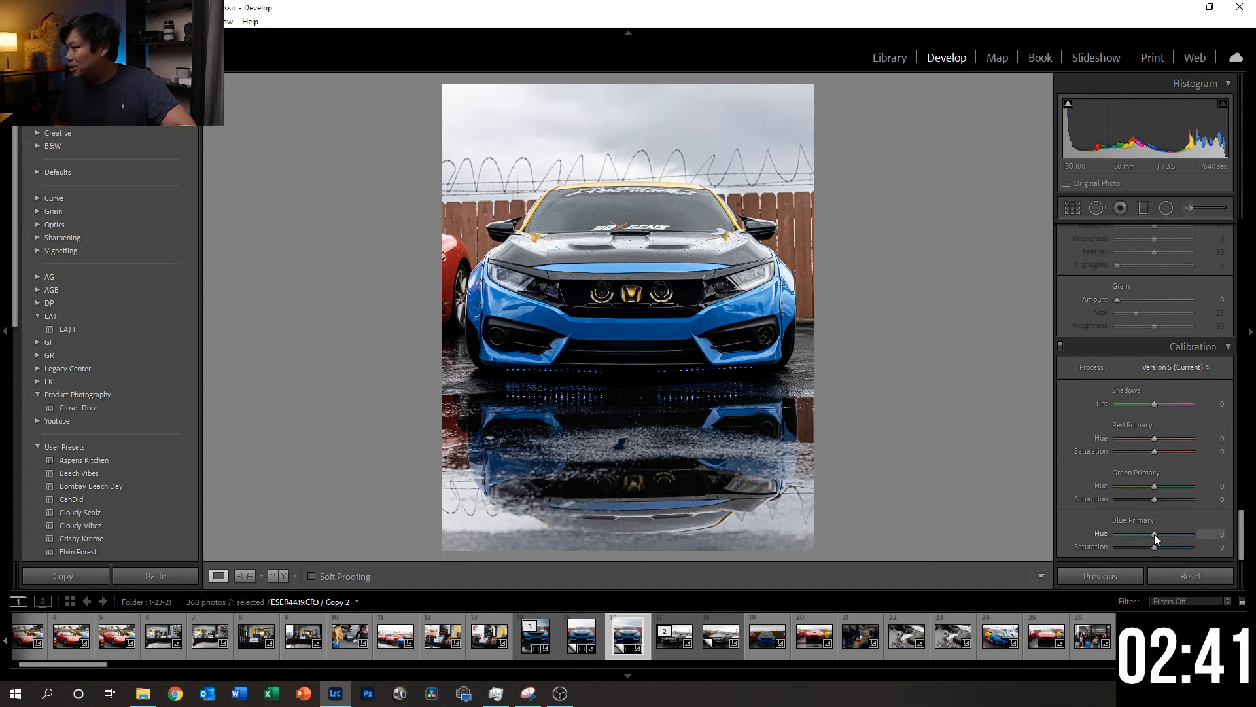
left_click_drag(1155, 534, 1145, 534)
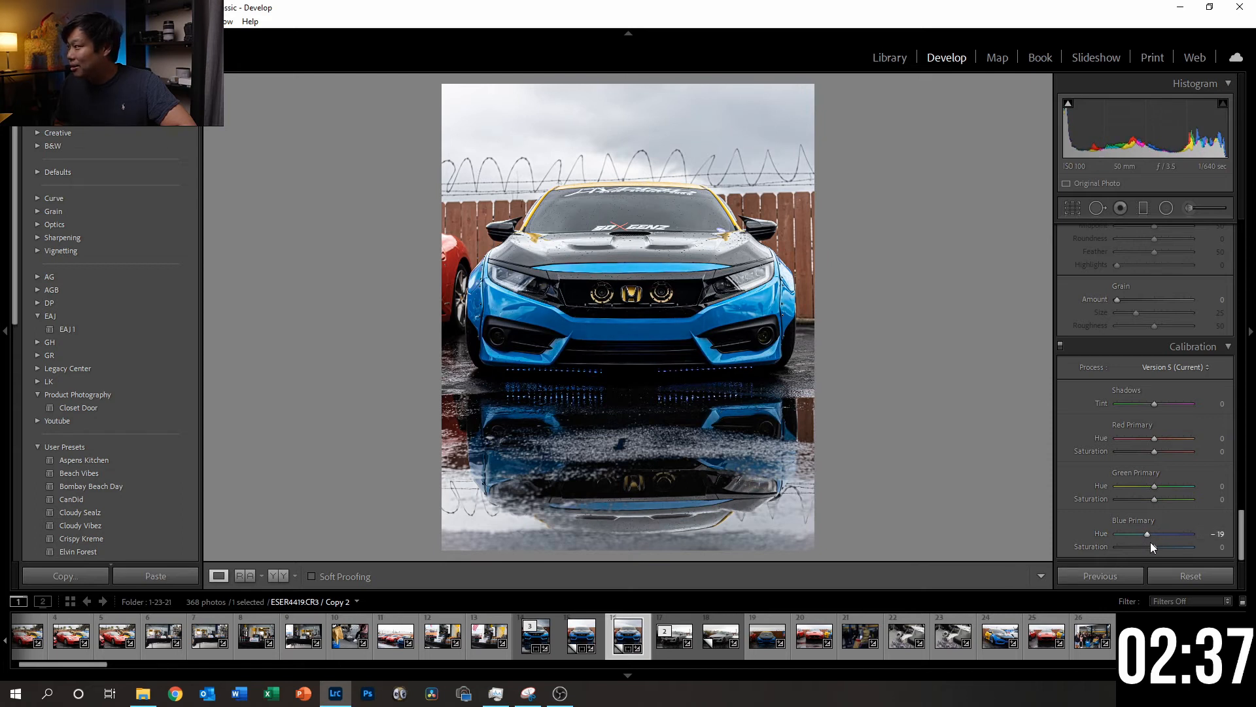
left_click_drag(1155, 547, 1164, 546)
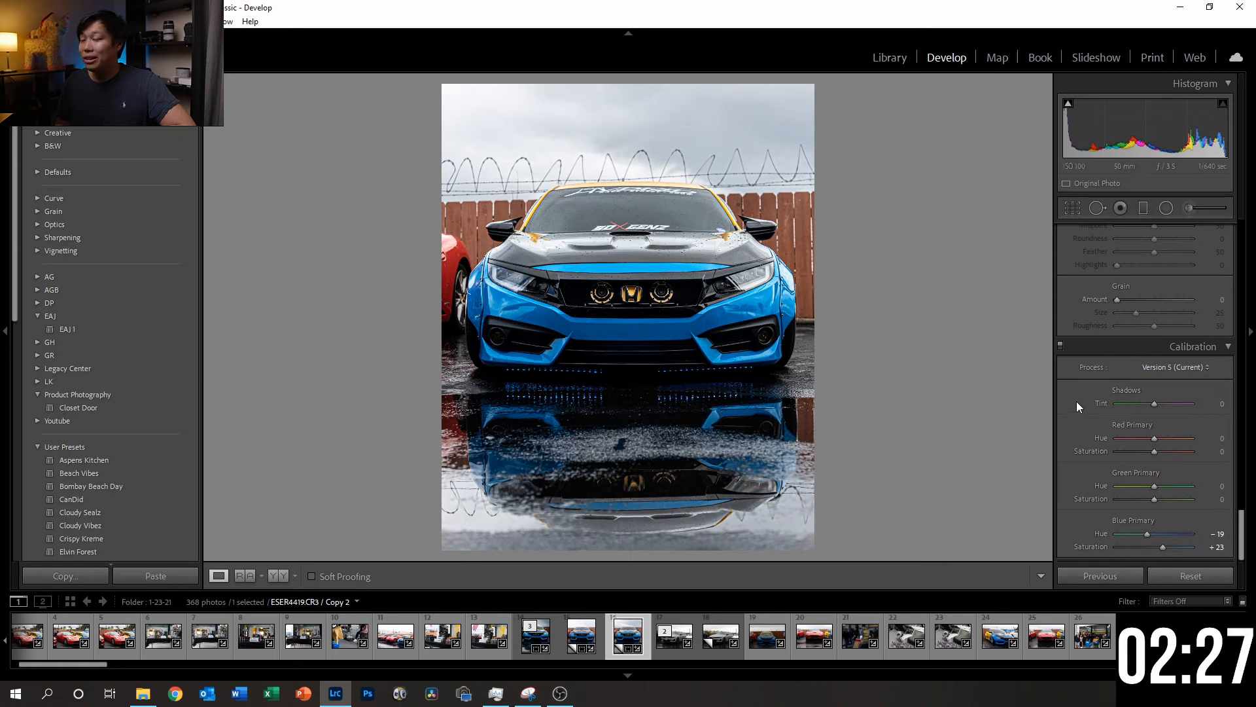
- Darken the photo's edges with a Post-Crop Vignetting Amount of -21
scroll(1076, 403, "up", 4)
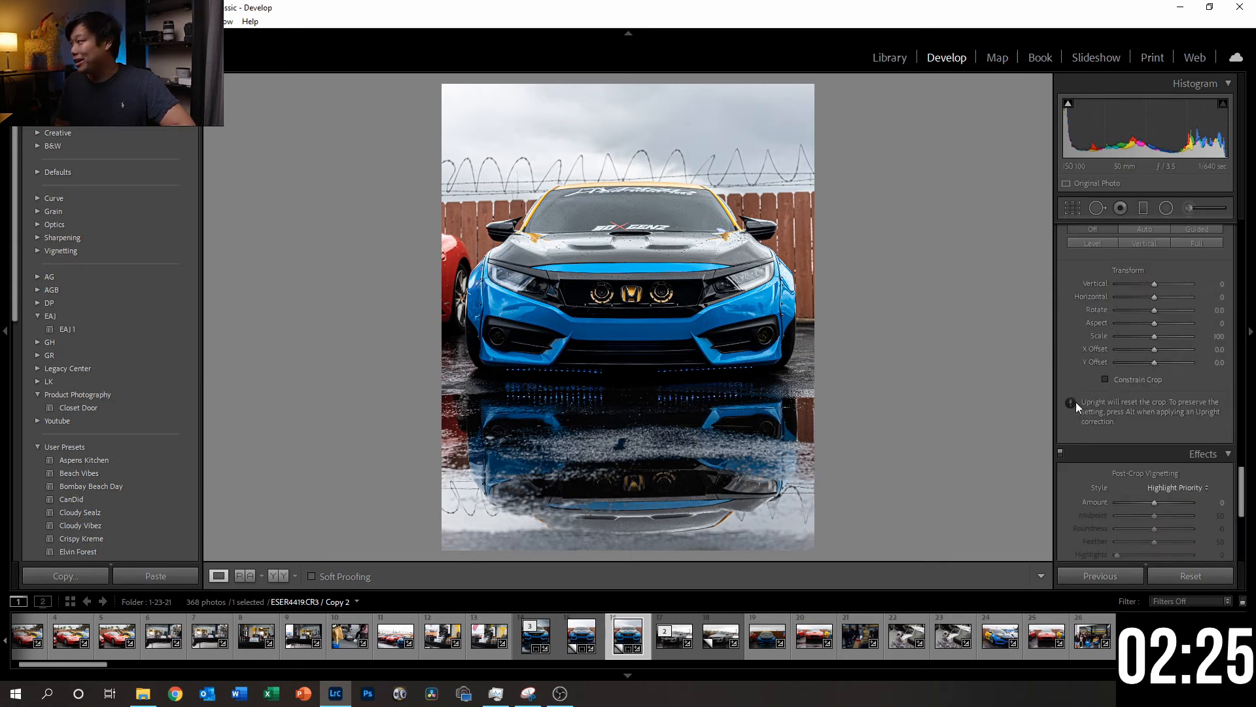
scroll(1080, 385, "down", 3)
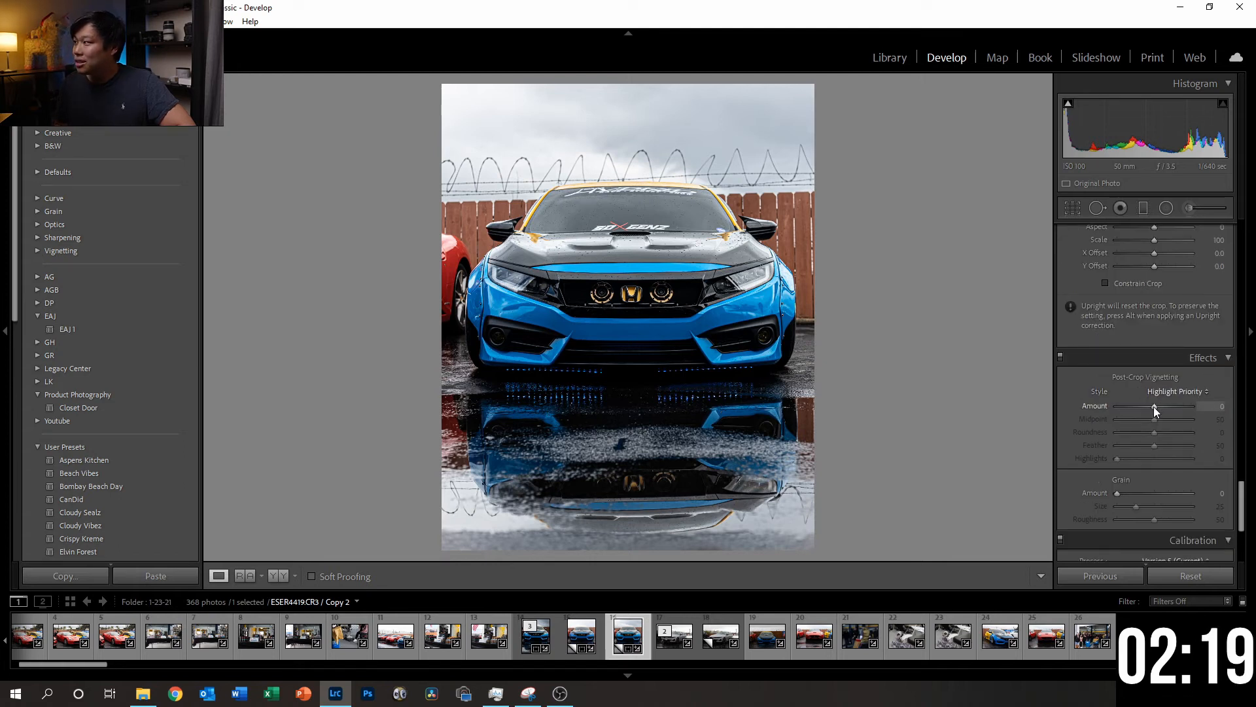
left_click_drag(1153, 406, 1146, 407)
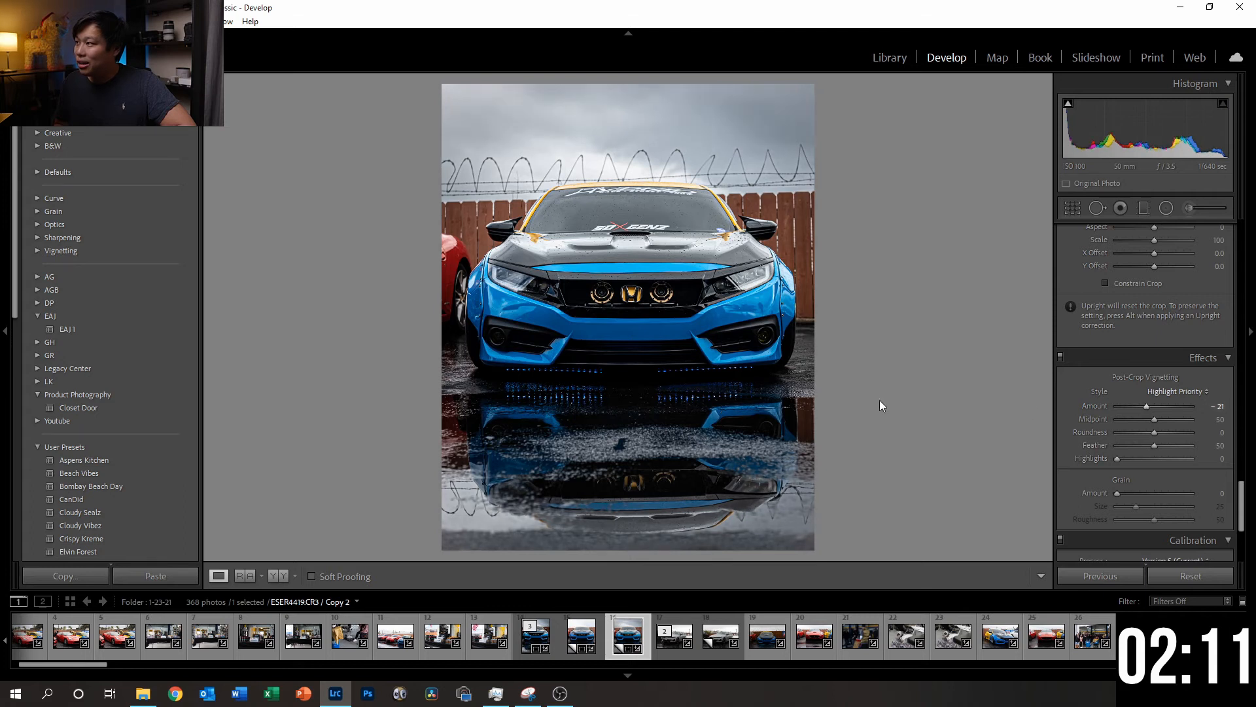
- Raise the photo's overall Contrast to +12
scroll(1145, 383, "up", 5)
scroll(1145, 383, "up", 3)
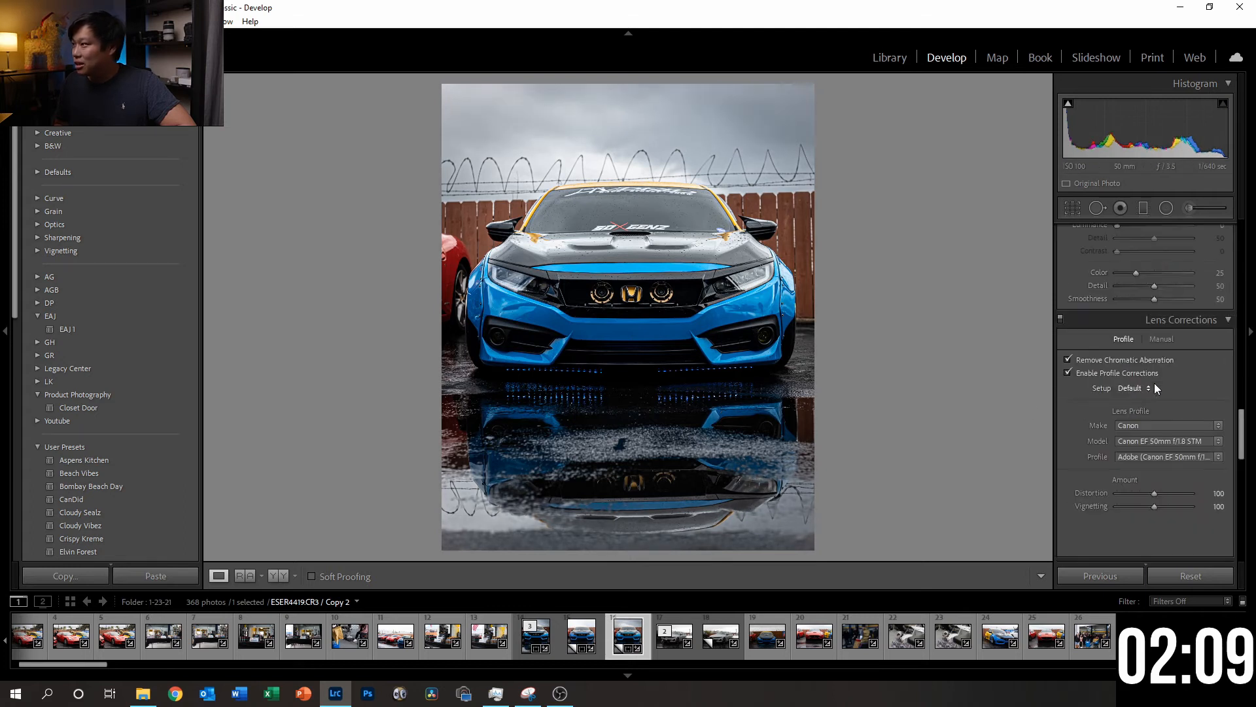
scroll(1110, 360, "up", 10)
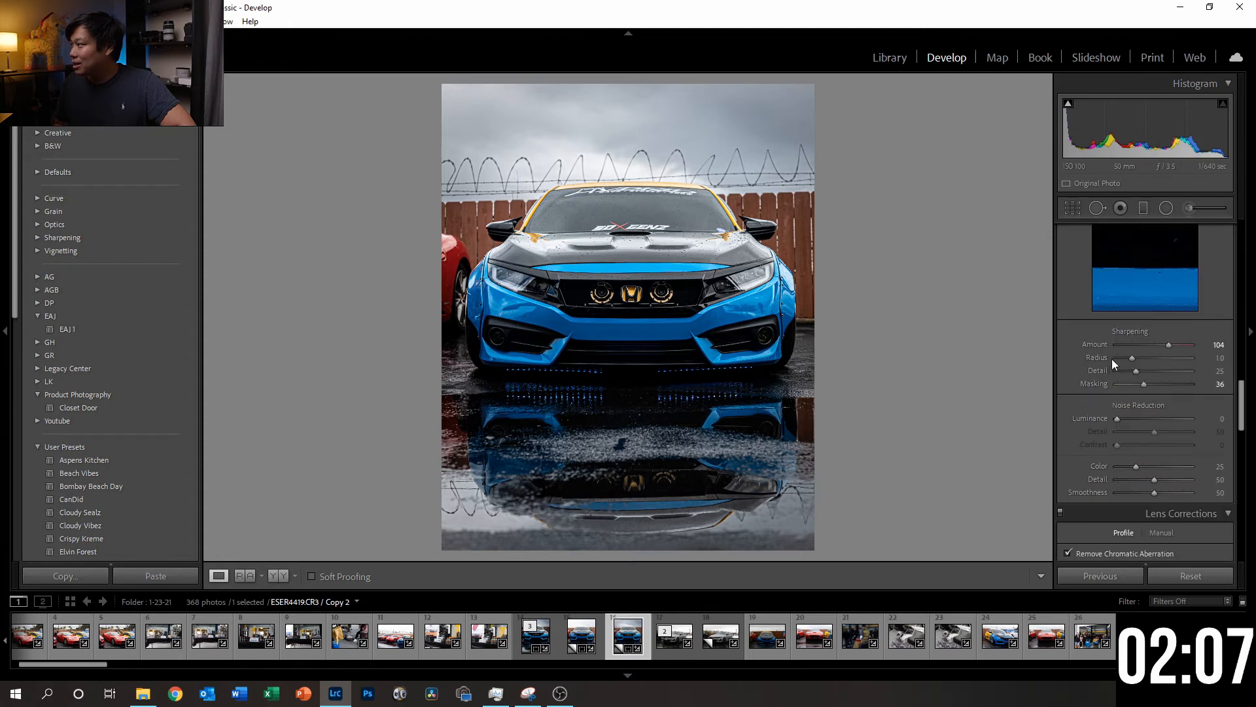
scroll(1111, 359, "up", 5)
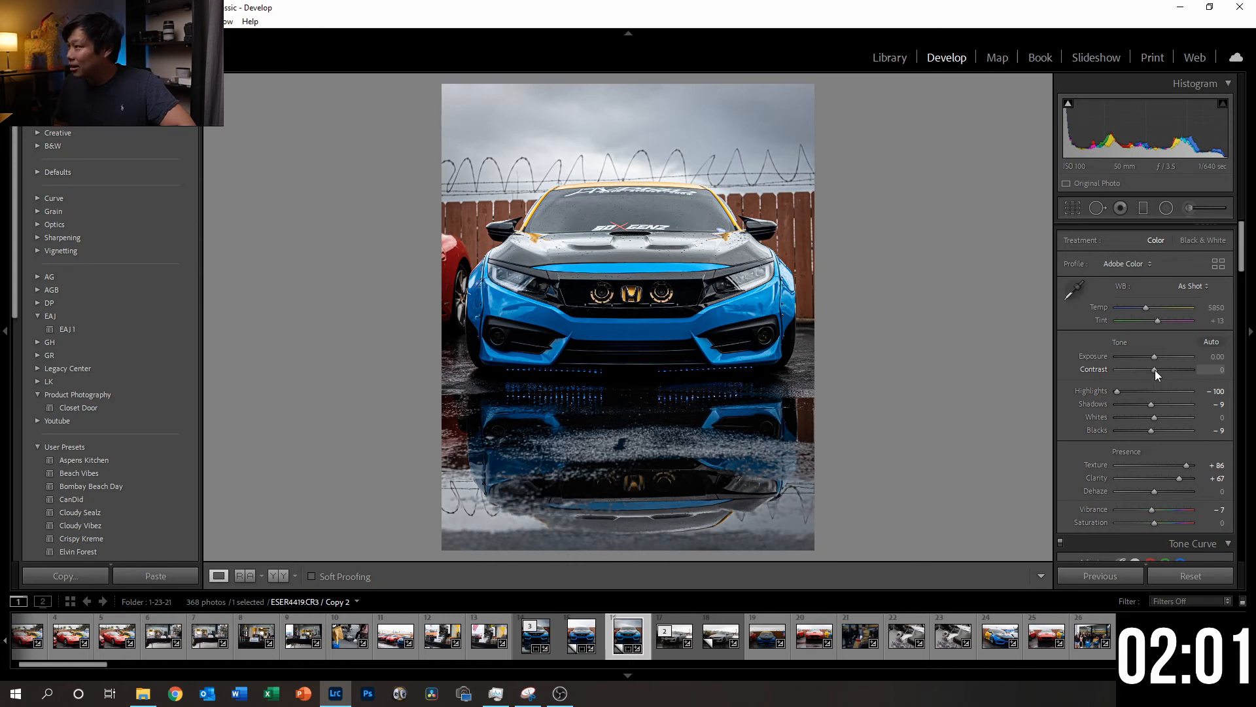
mouse_move(1156, 371)
left_mouse_down()
mouse_move(1172, 366)
mouse_move(1159, 367)
left_mouse_up()
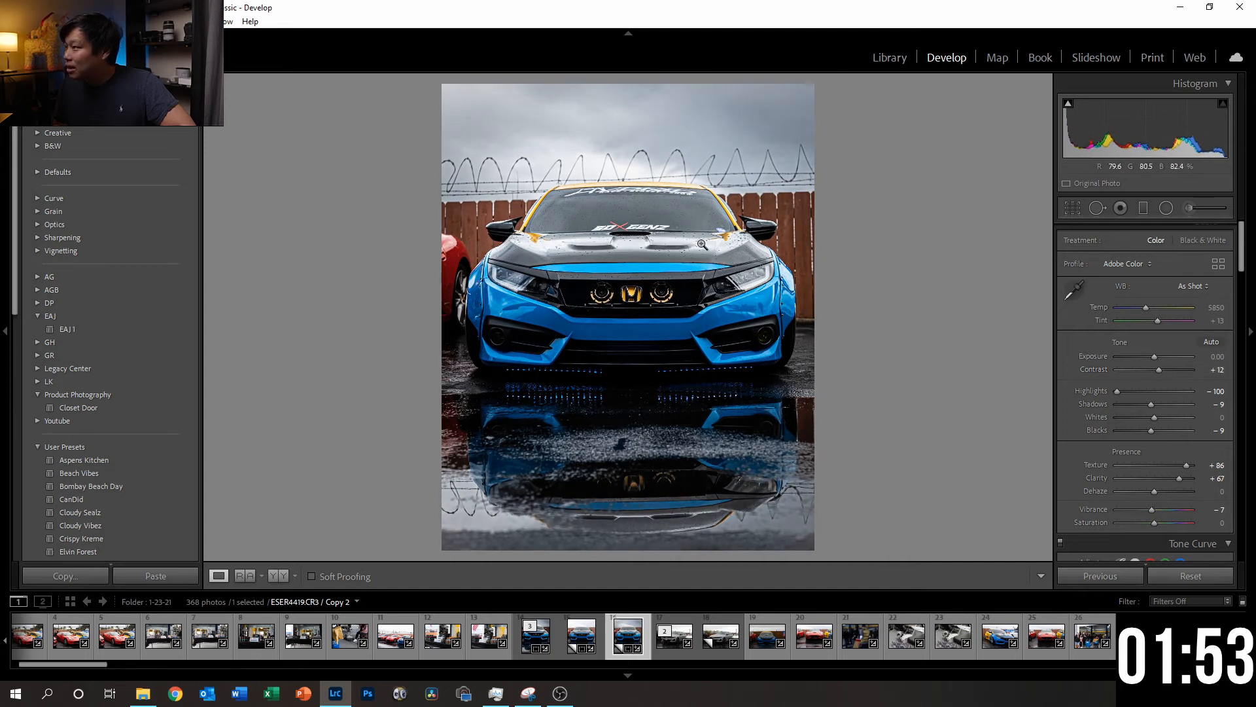
- Inspect the car's front up close, then compare the edited photo side by side with the reference photo
left_click(679, 289)
left_click(679, 288)
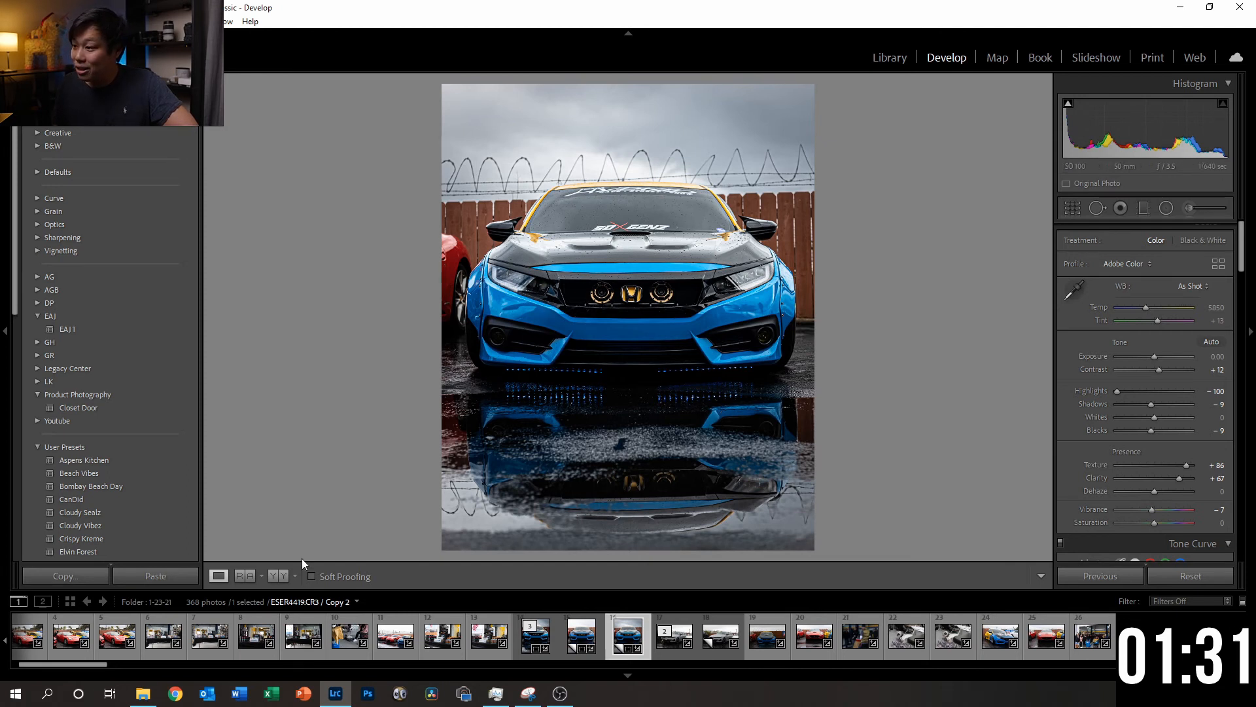
left_click(246, 575)
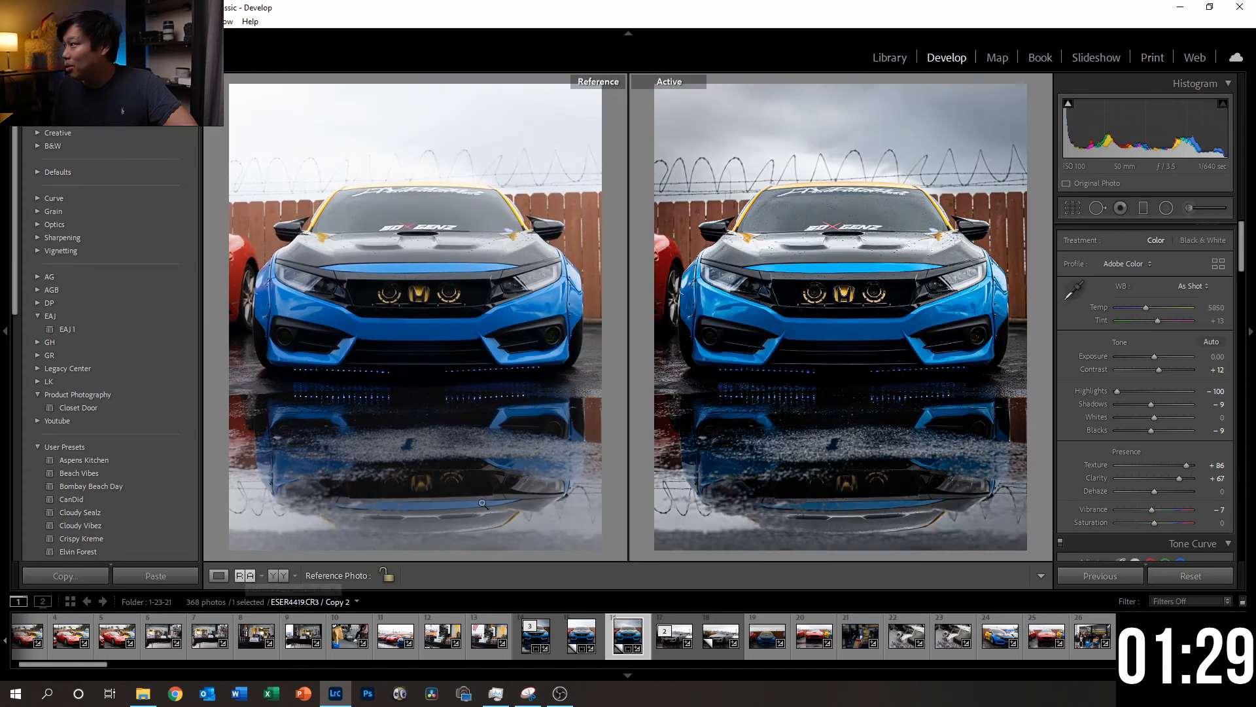